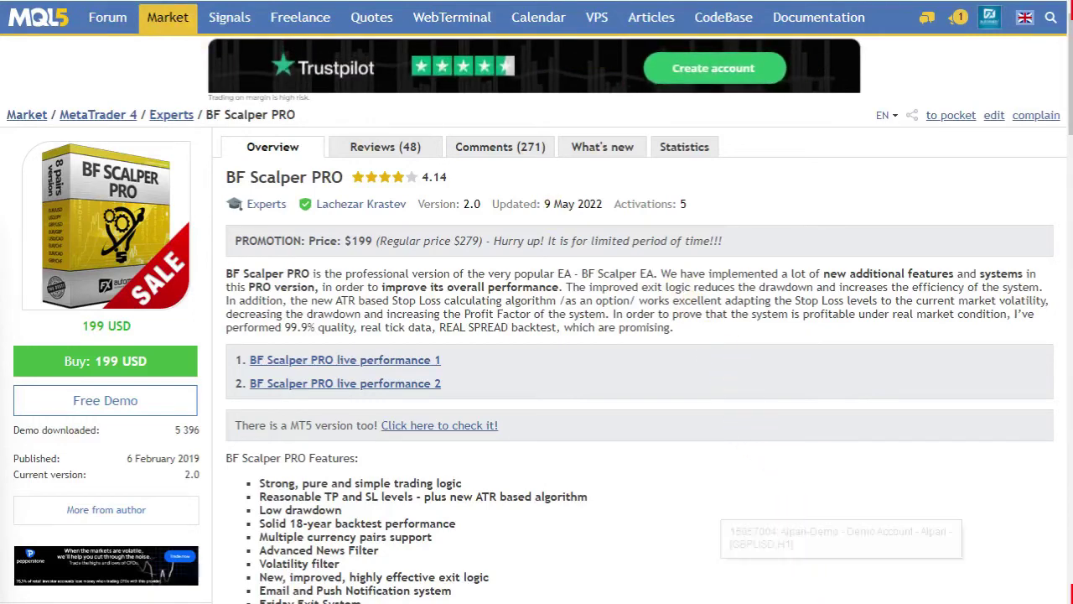
Step: In the terminal's Market tab, search for 'bf scalp' to find BF Scalper PRO
key("alt+Tab")
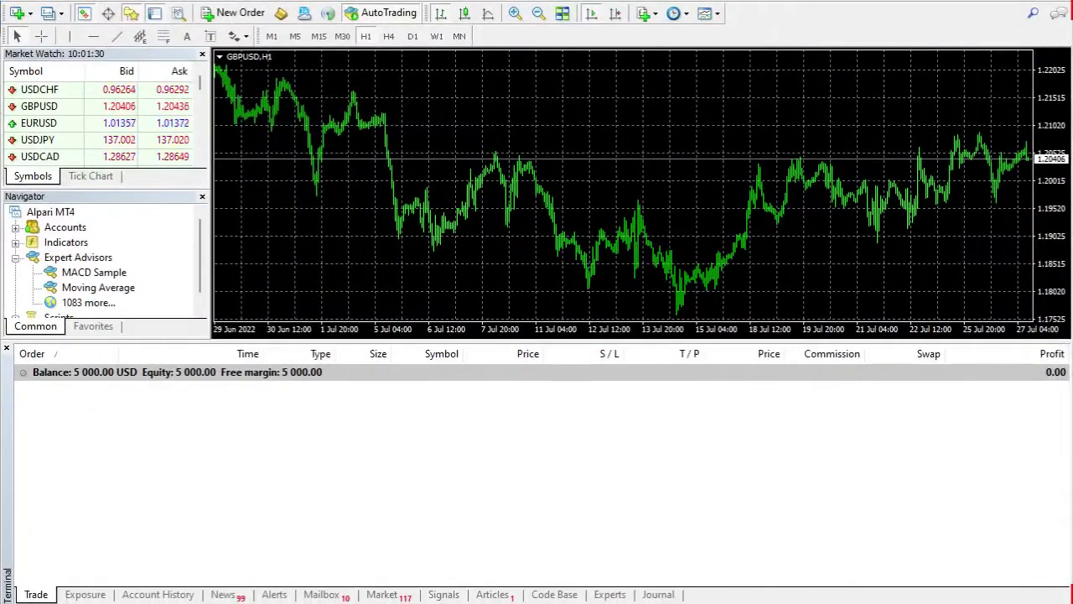
left_click(386, 594)
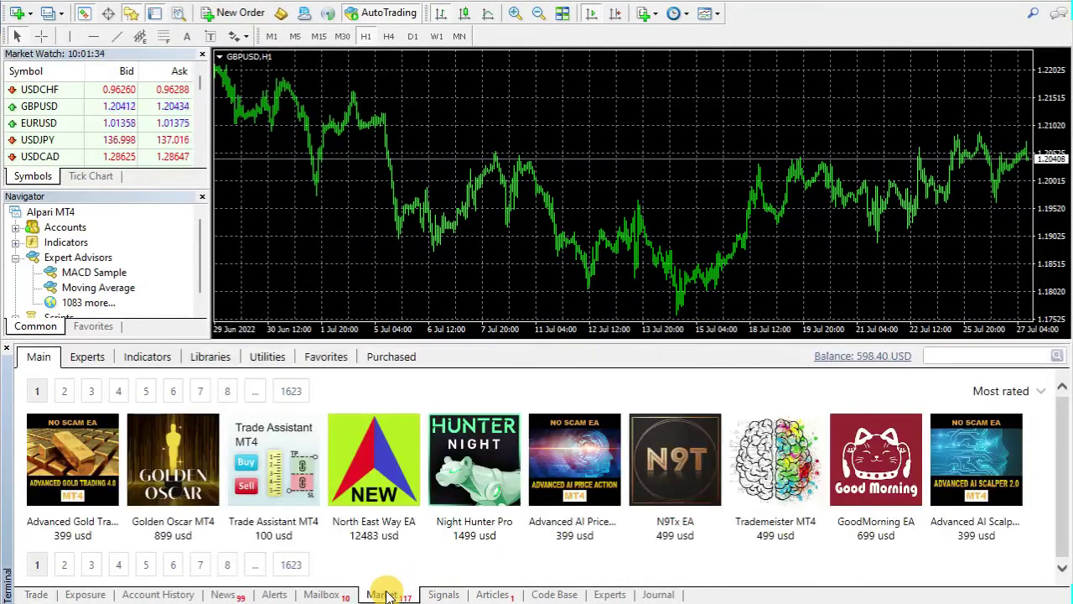
left_click(966, 354)
type("bf")
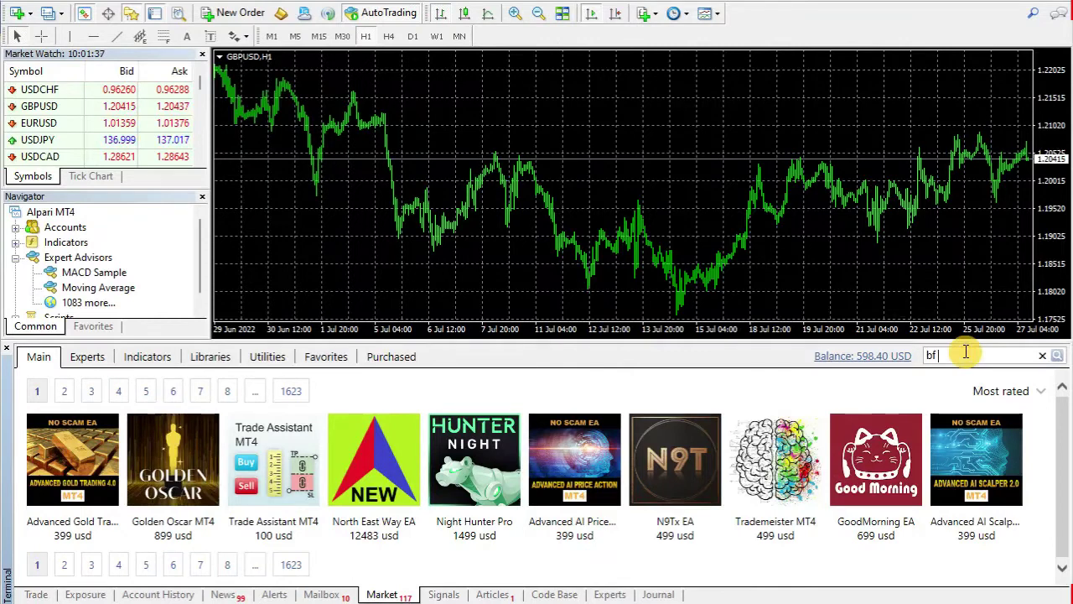
type(" scalper pro")
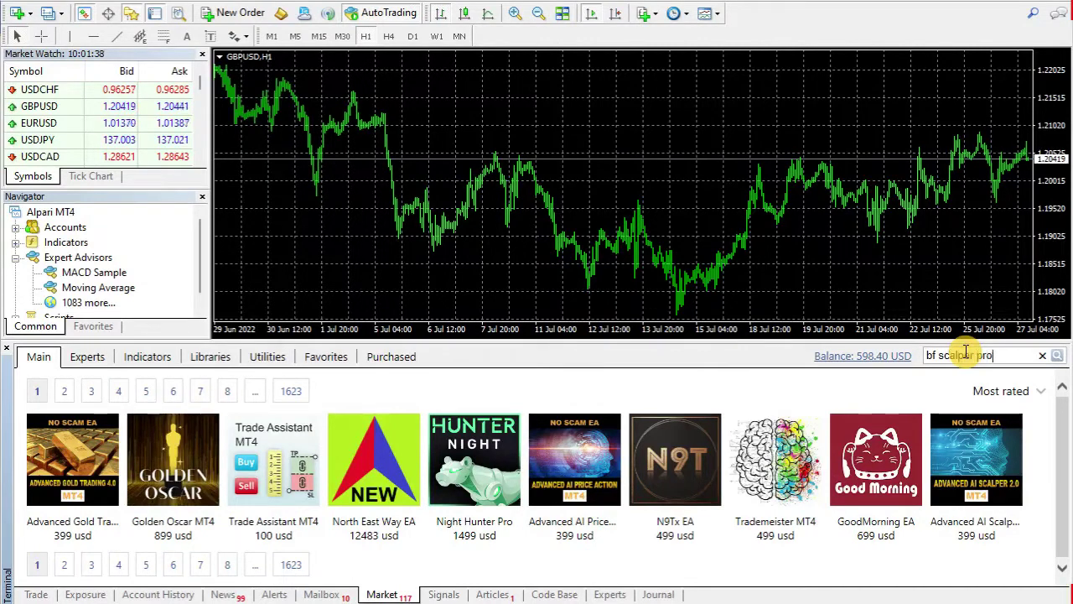
key("Return")
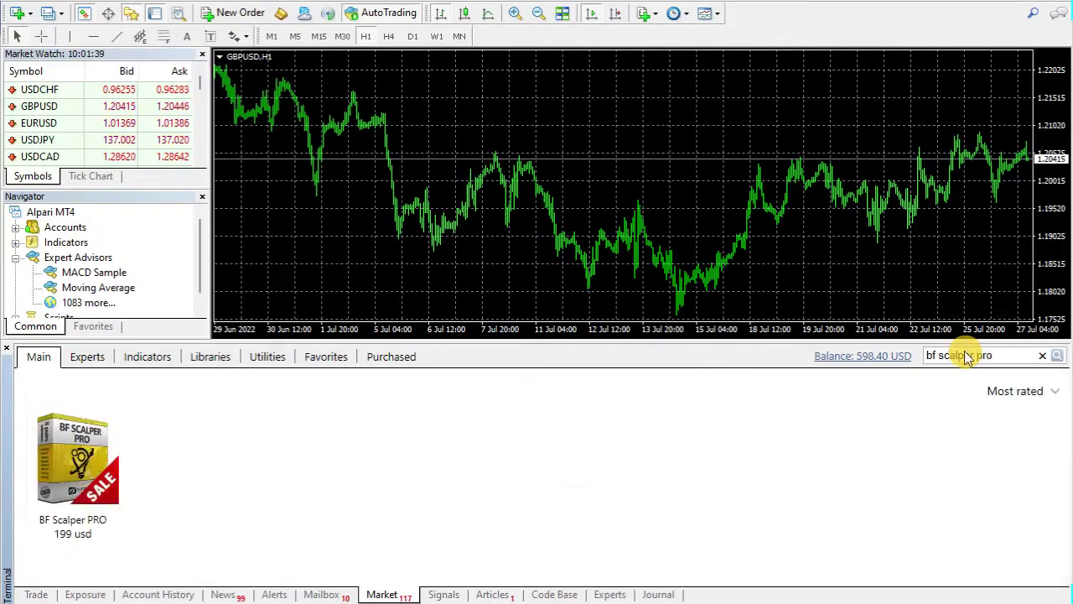
Step: Open the BF Scalper PRO product page and read through its description and promotion
left_click(73, 452)
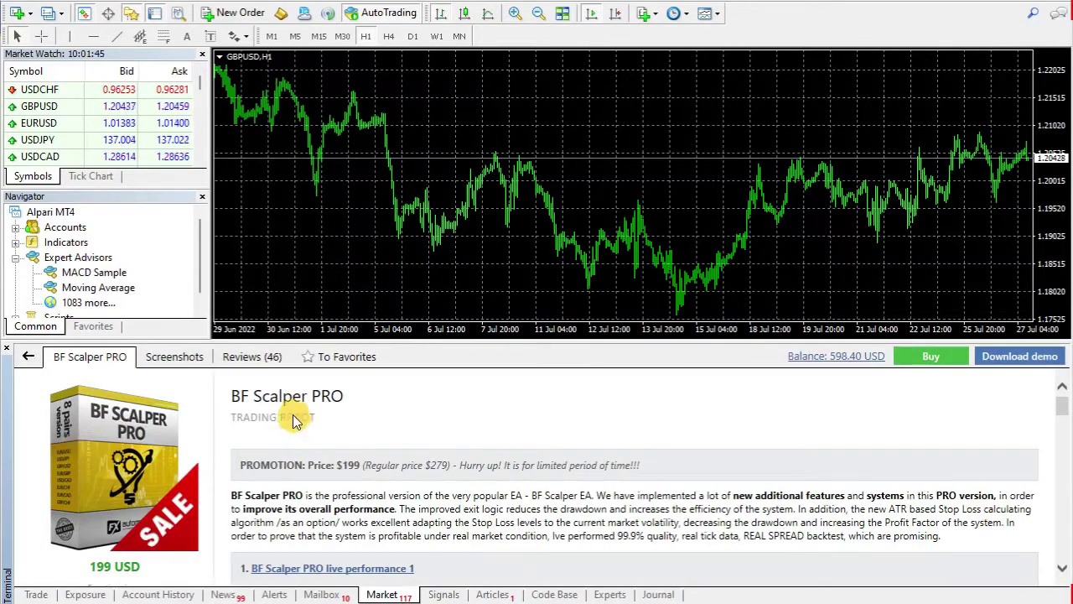
scroll(428, 482, "down", 2)
scroll(428, 482, "down", 1)
scroll(430, 486, "up", 3)
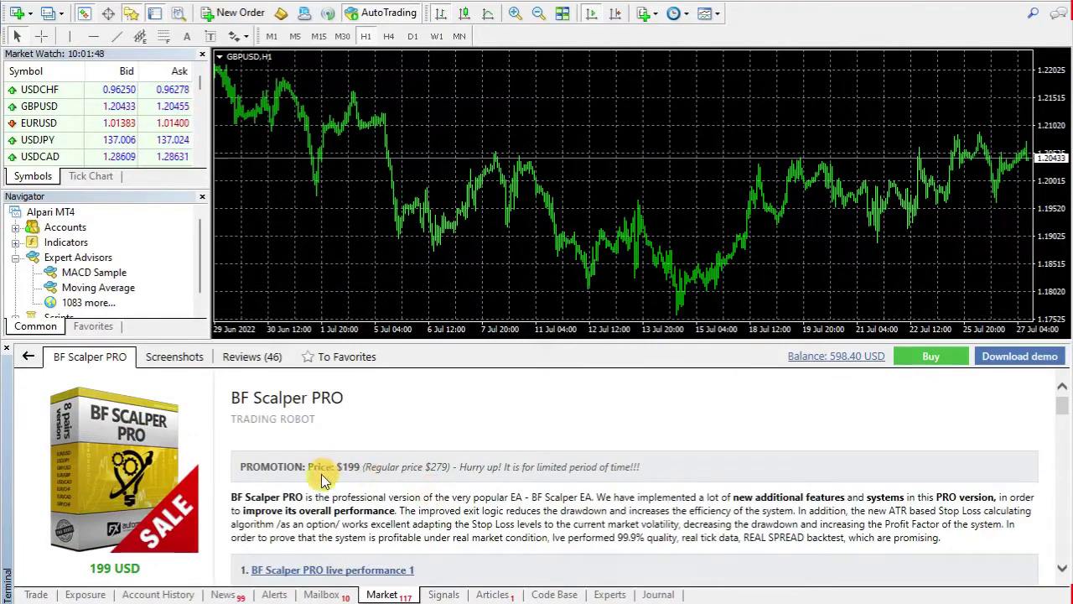
scroll(285, 492, "down", 5)
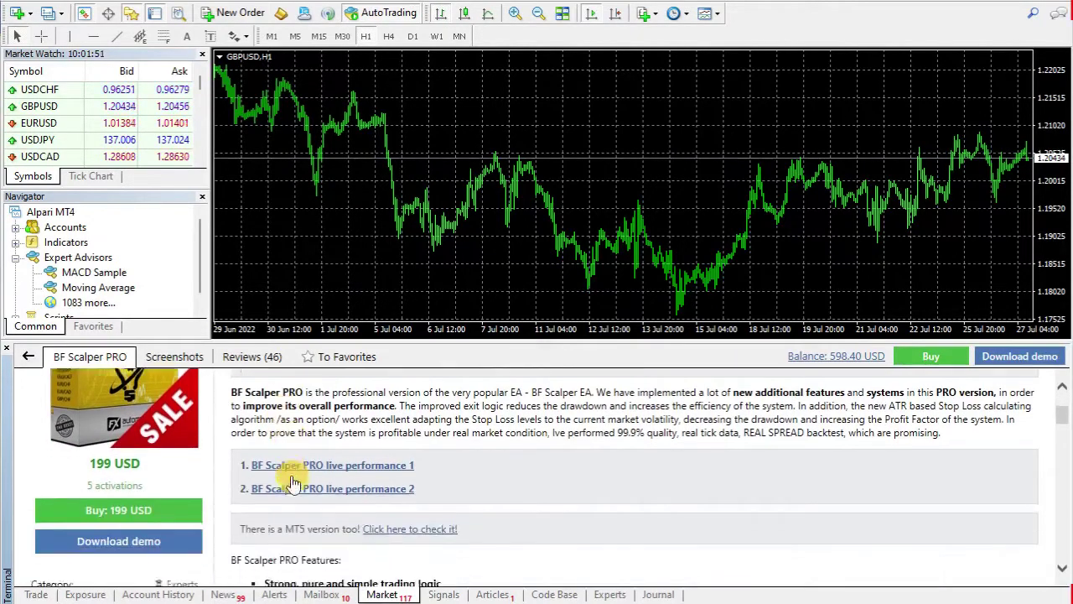
scroll(321, 475, "down", 6)
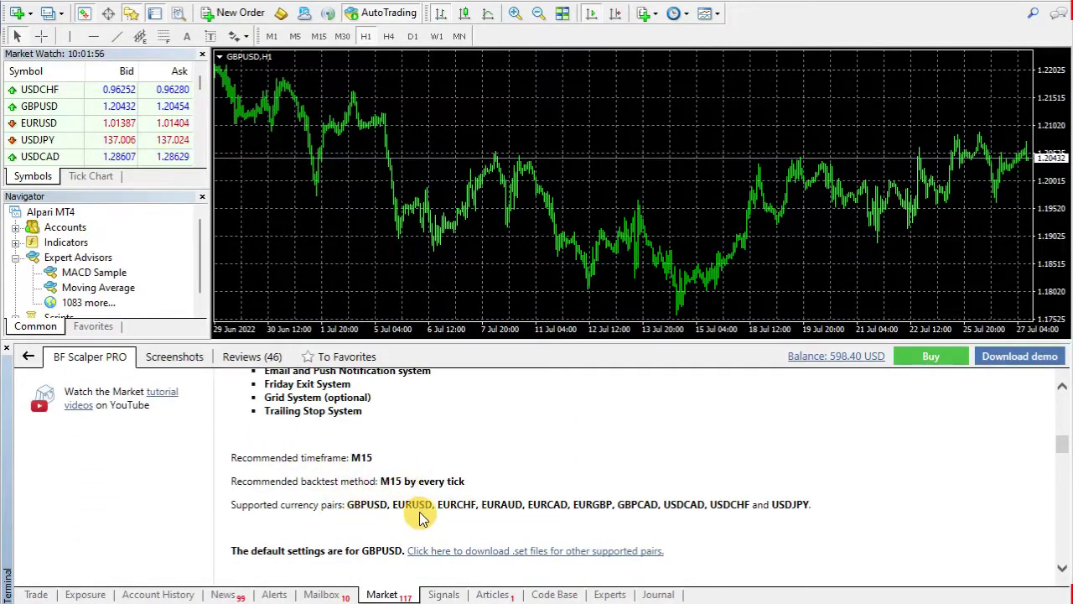
scroll(419, 510, "down", 1)
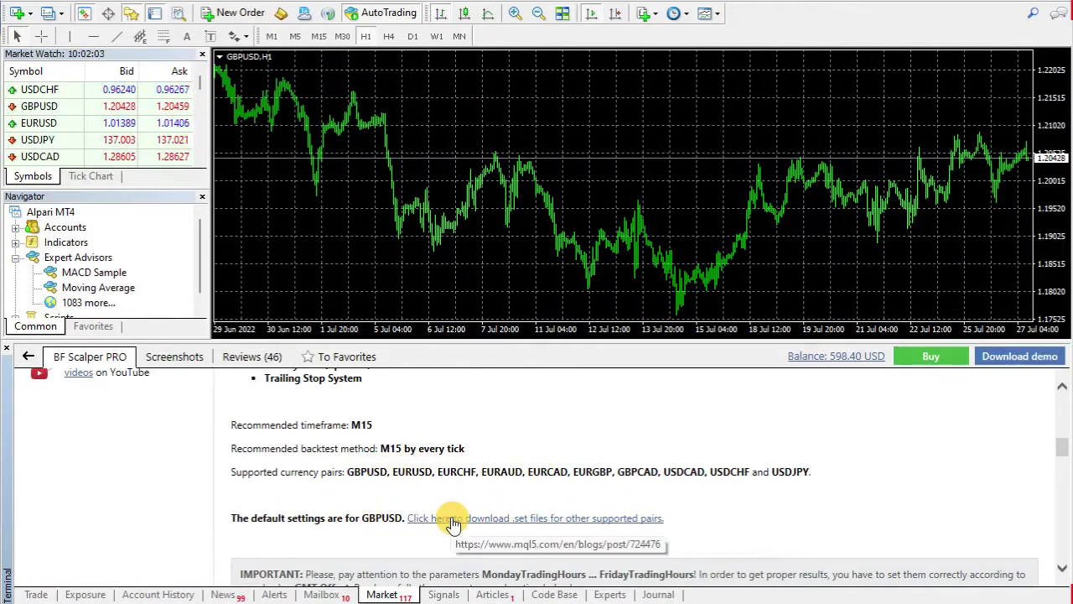
scroll(478, 469, "down", 6)
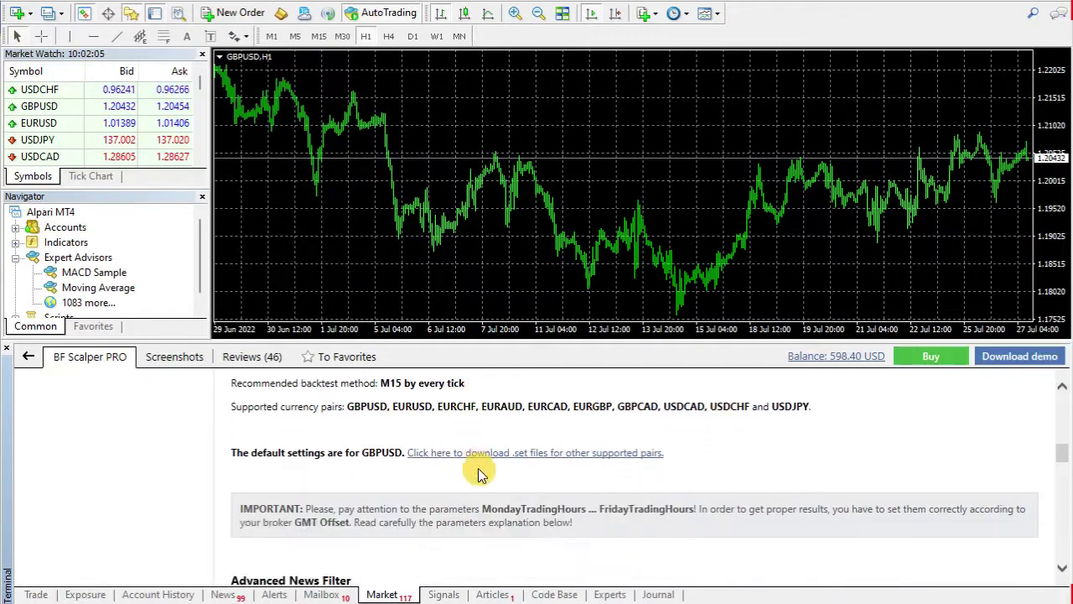
scroll(479, 469, "down", 10)
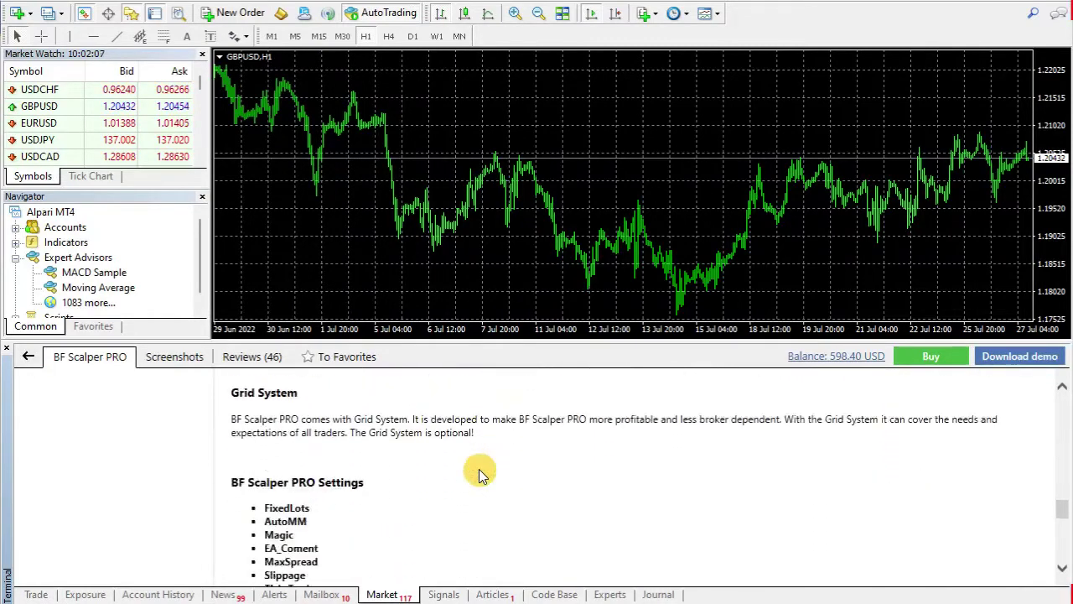
scroll(479, 472, "down", 3)
scroll(478, 472, "up", 6)
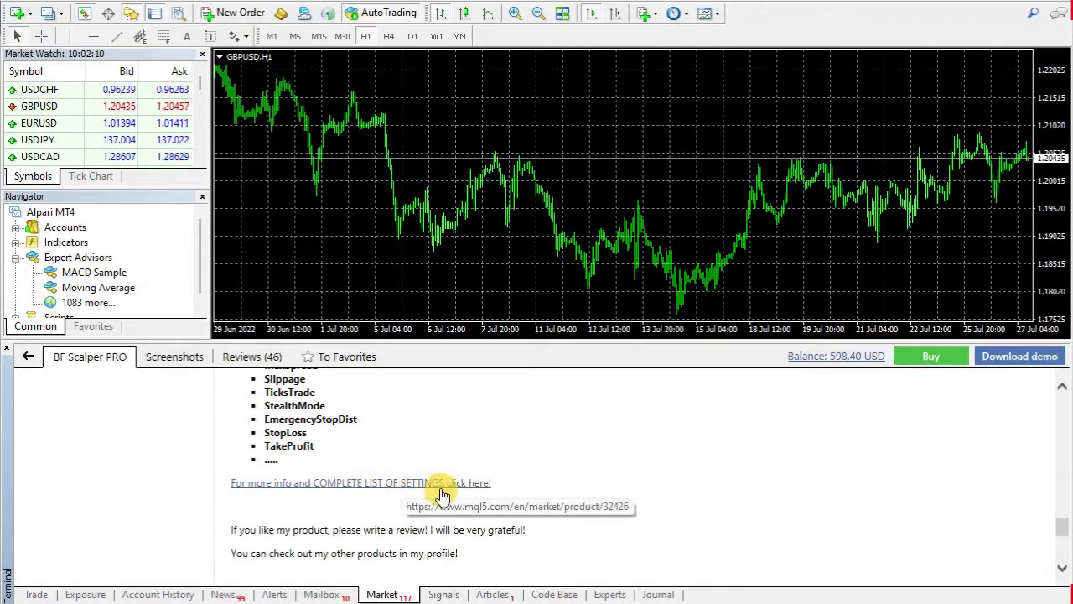
scroll(520, 480, "up", 3)
scroll(519, 480, "up", 15)
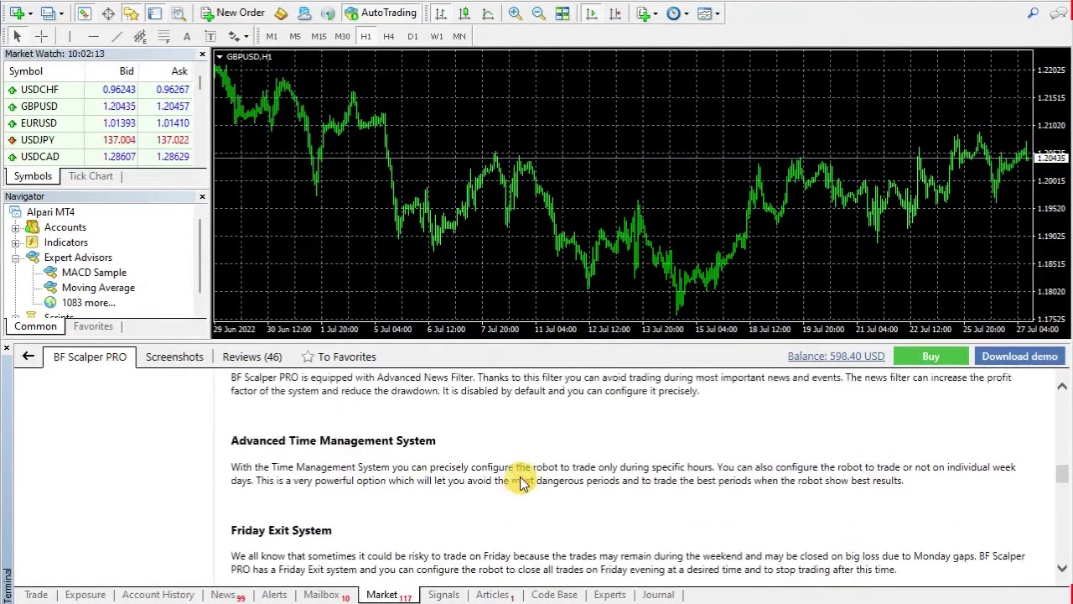
scroll(520, 479, "up", 10)
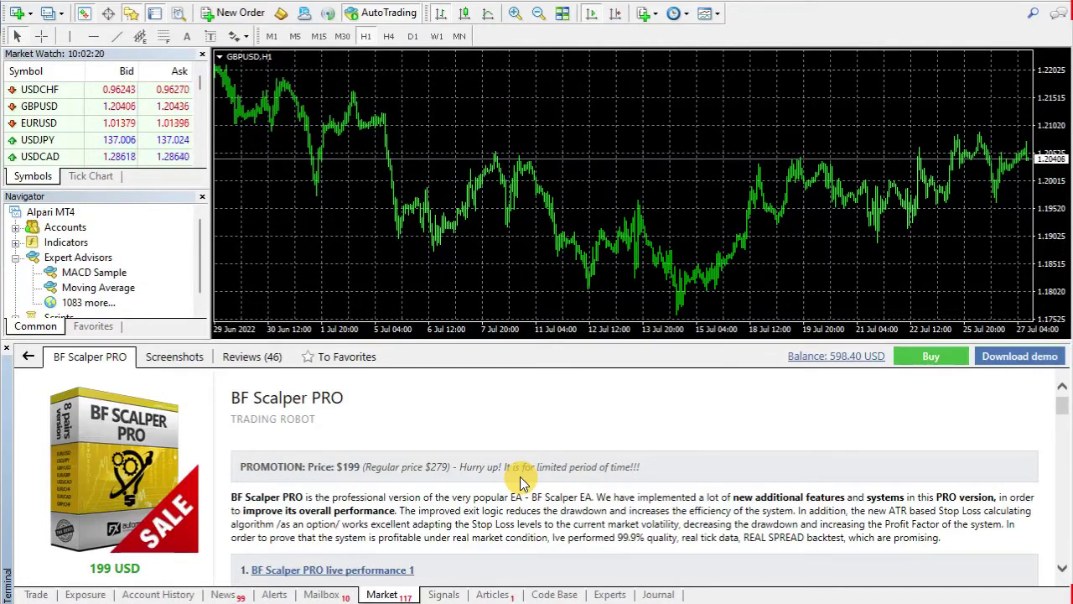
Step: Download and install the BF Scalper PRO demo from its product page
left_click(1016, 357)
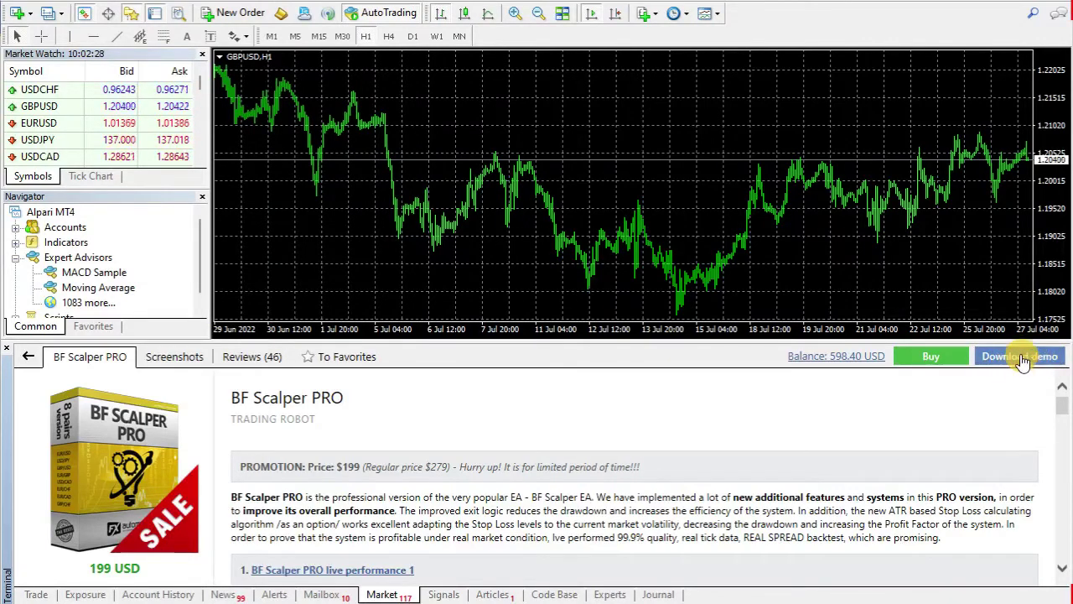
left_click(1023, 359)
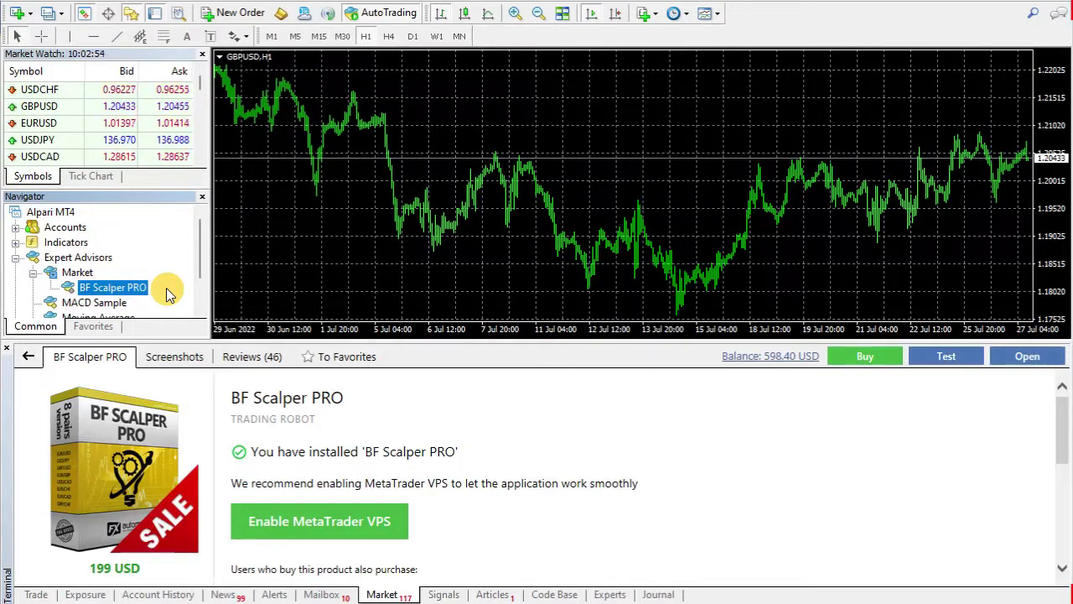
Step: In the Strategy Tester, select Market\BF Scalper PRO.ex4 as the expert advisor
left_click(179, 14)
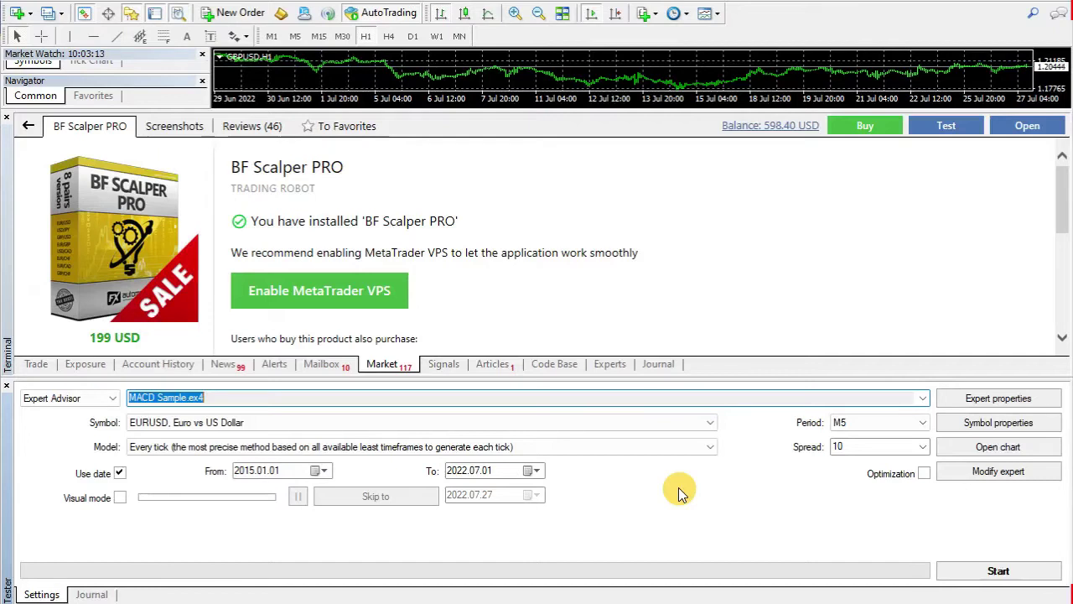
left_click(922, 397)
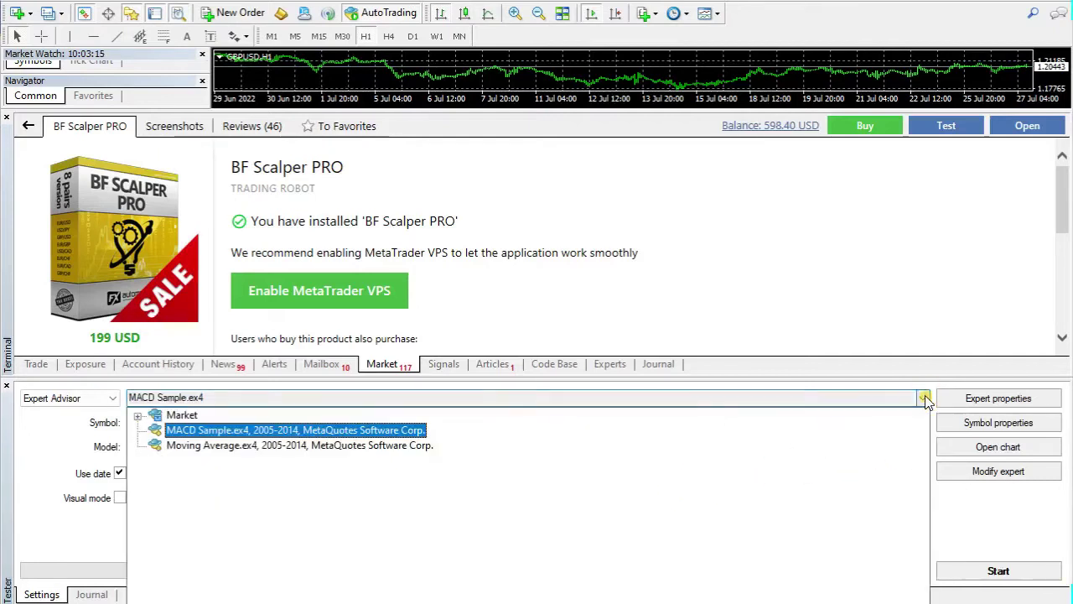
left_click(137, 416)
left_click(214, 429)
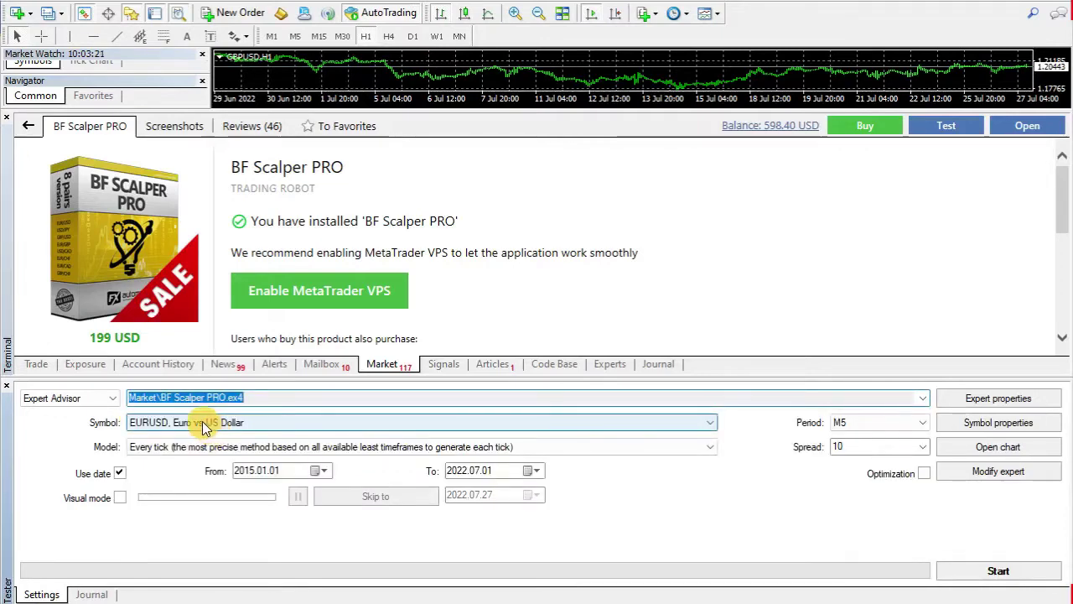
Step: Set the test symbol to GBPUSD with Every tick modelling
left_click(202, 420)
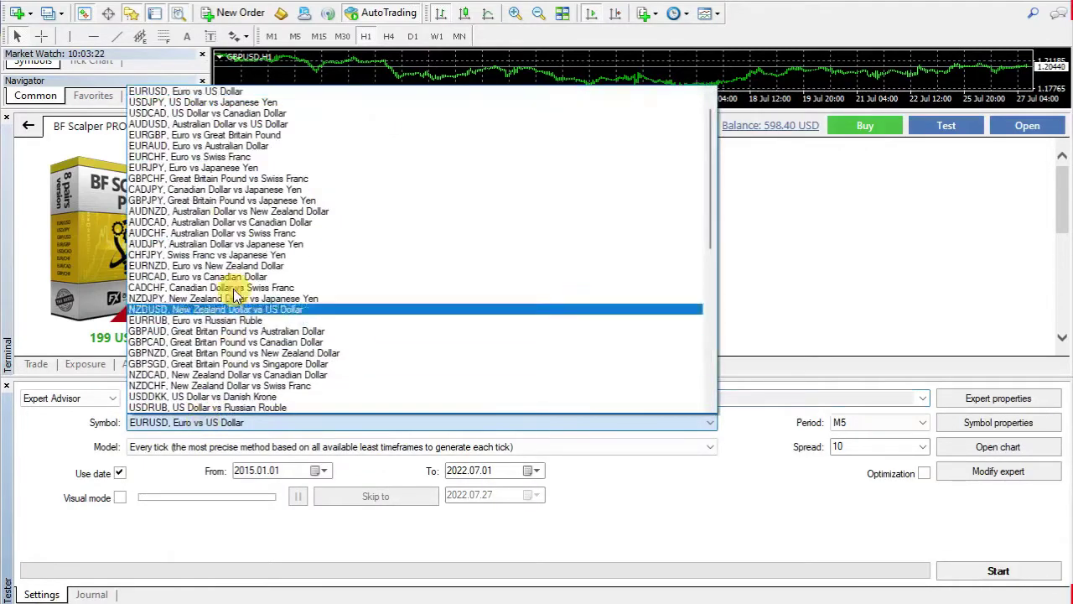
scroll(166, 109, "up", 1)
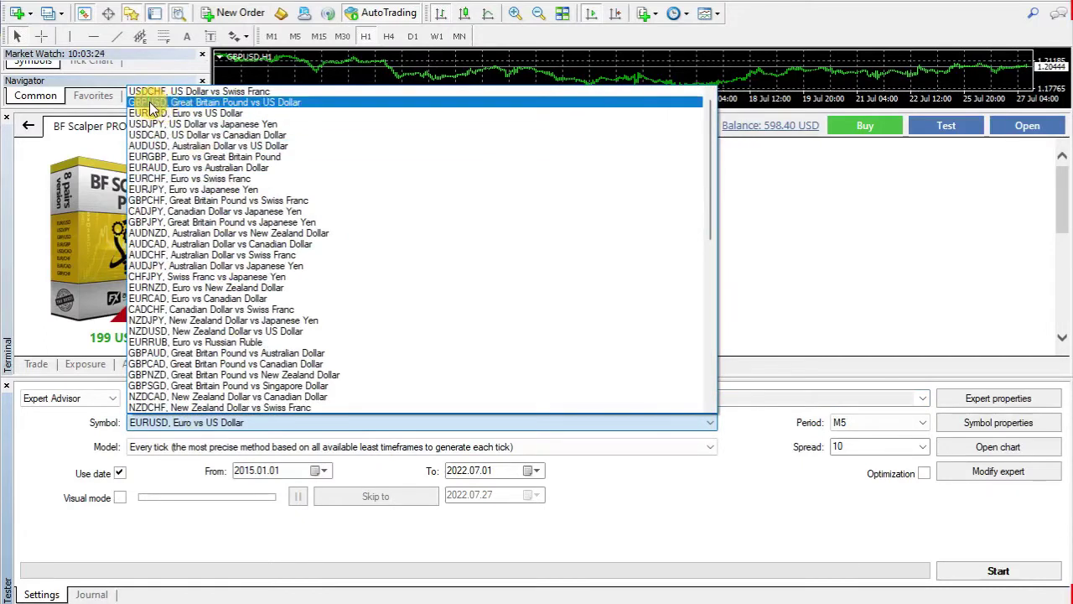
left_click(192, 103)
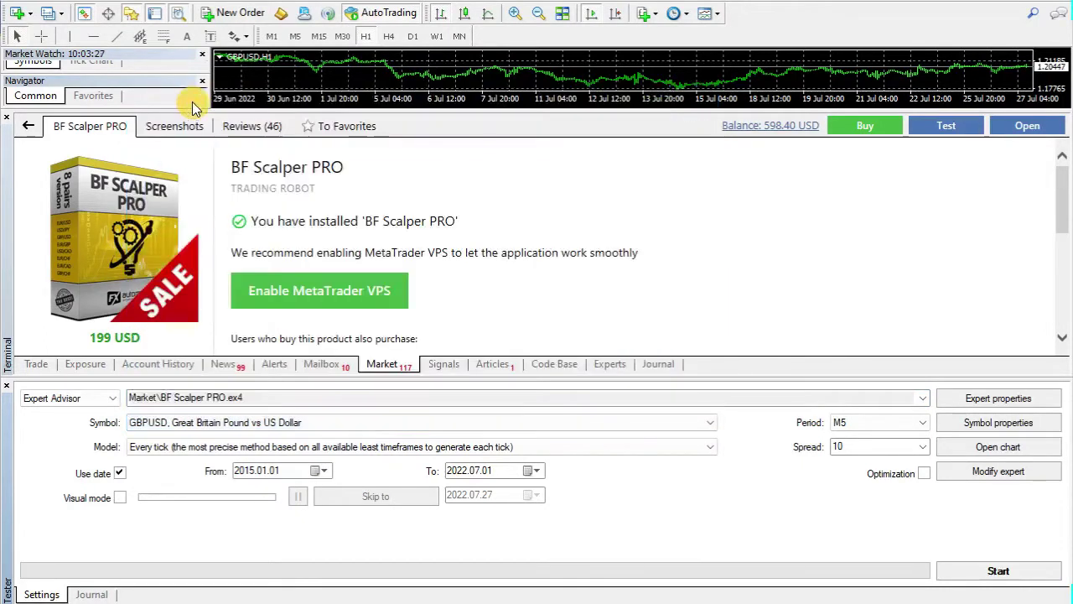
left_click(173, 452)
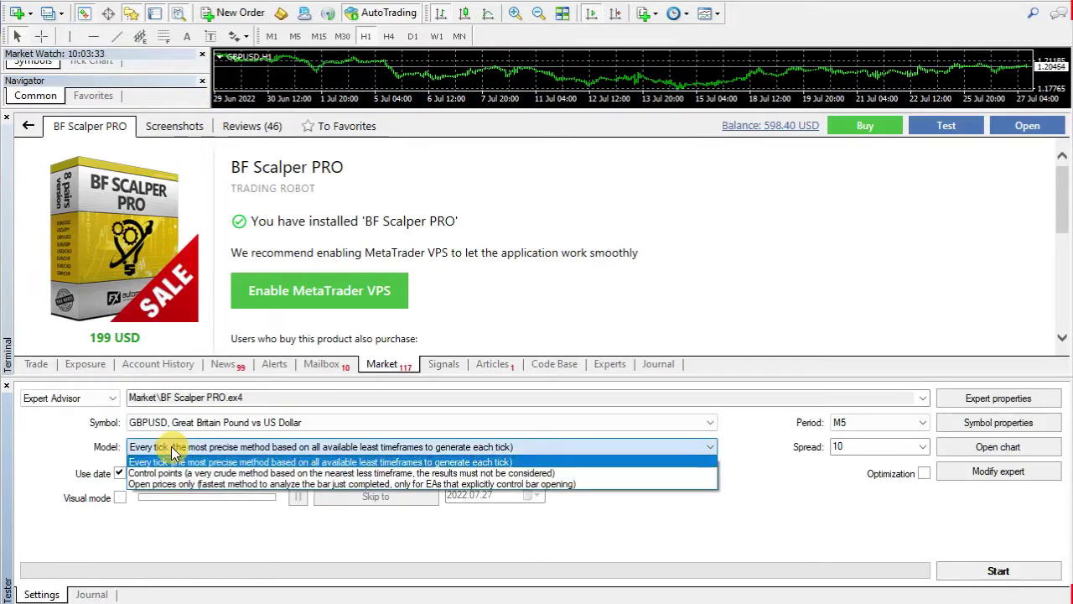
left_click(177, 462)
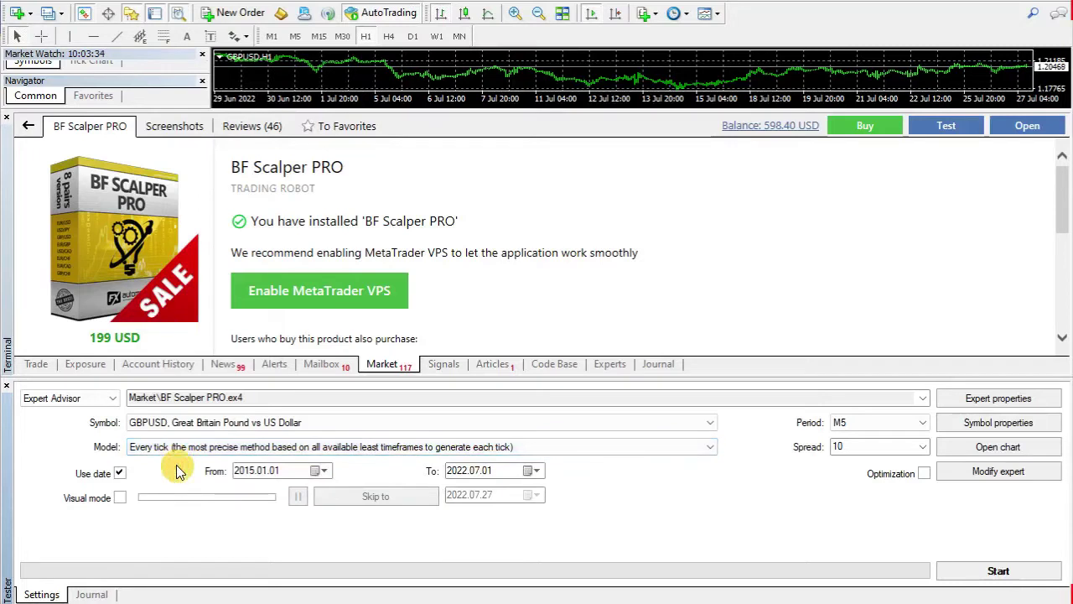
Step: Set the test period to M15, keep spread 10, and start the test from 2020.01.01
left_click(926, 423)
left_click(882, 451)
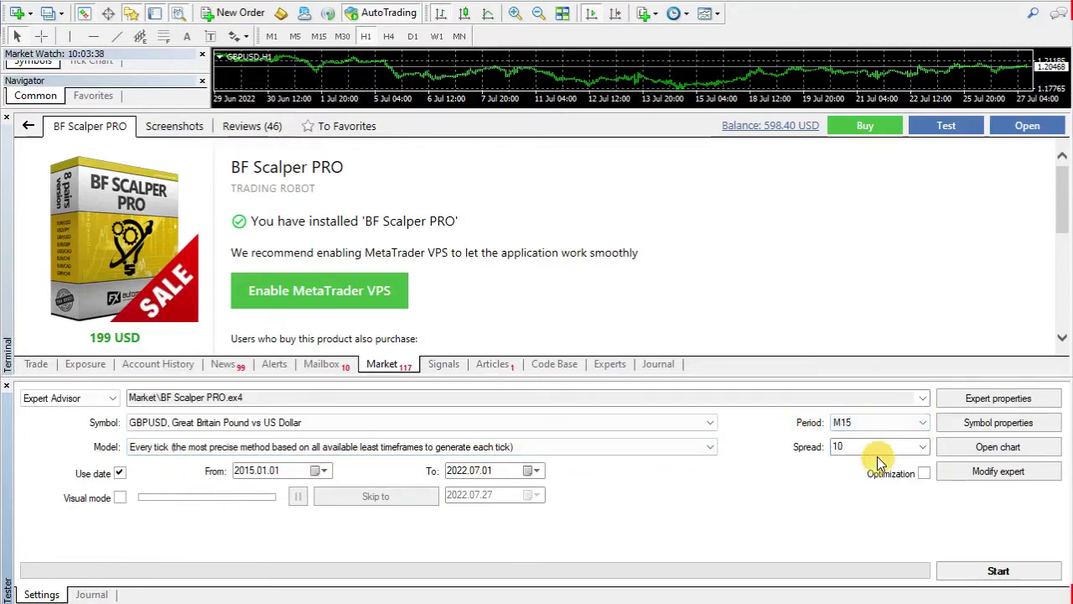
left_click(856, 446)
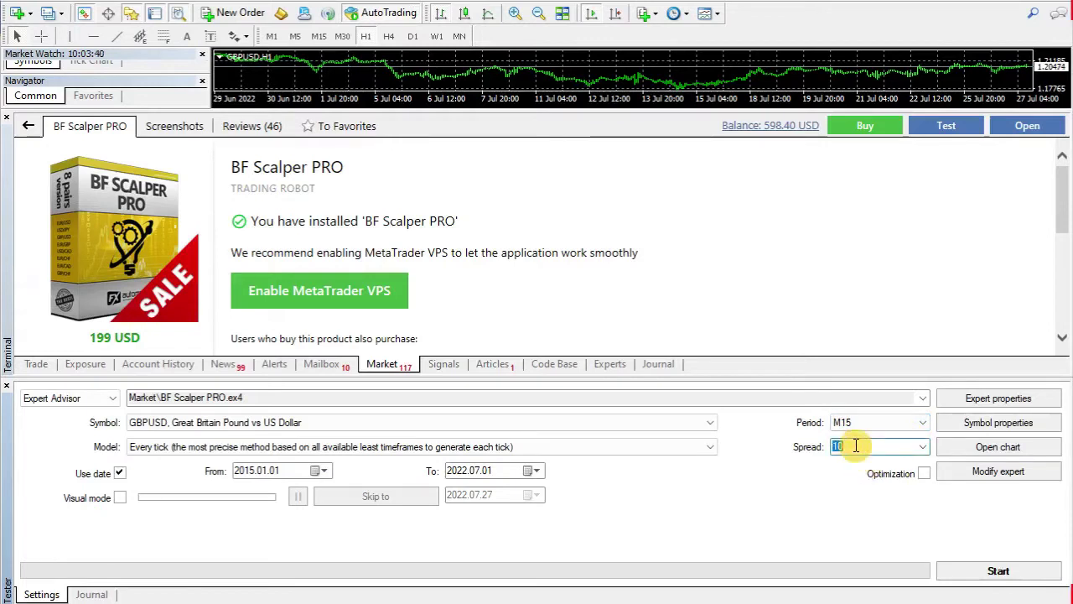
left_click(247, 473)
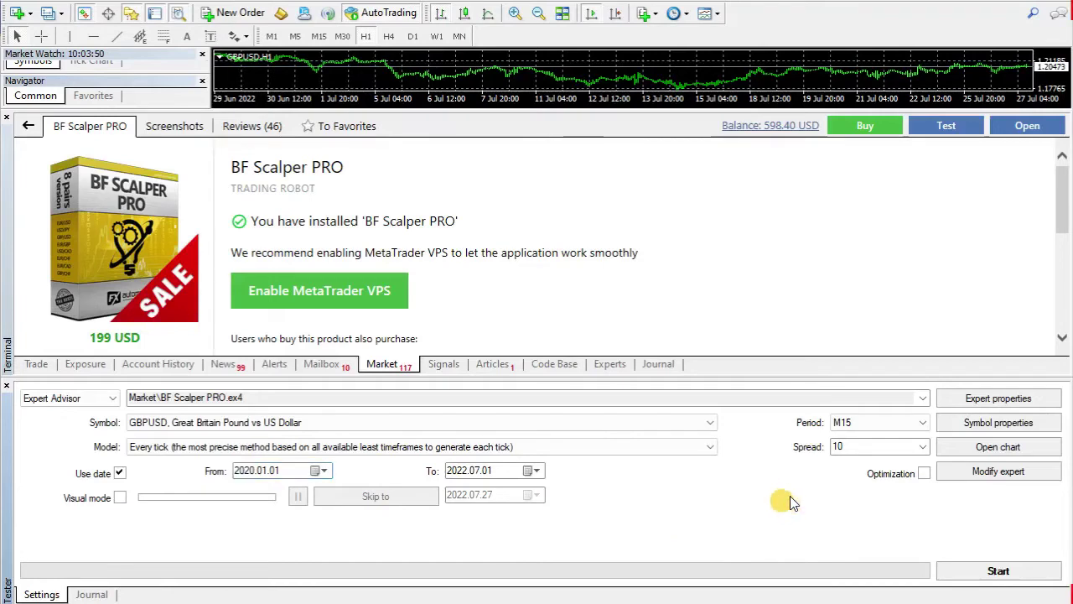
left_click(979, 401)
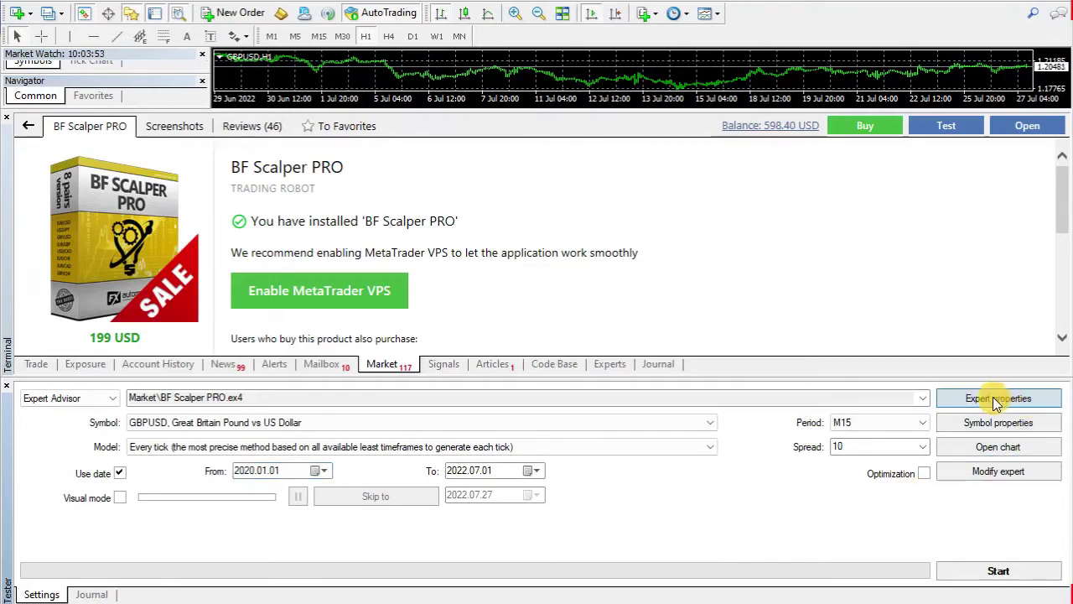
Step: Change BF Scalper PRO's AutoMM input value to 10 in the expert's inputs
left_click(997, 404)
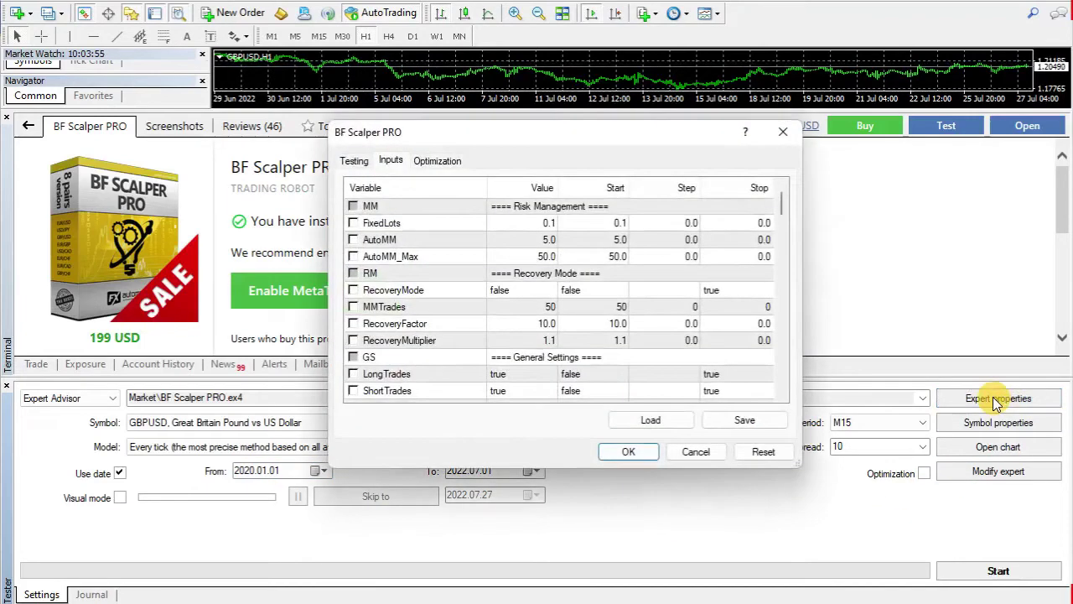
scroll(682, 304, "down", 10)
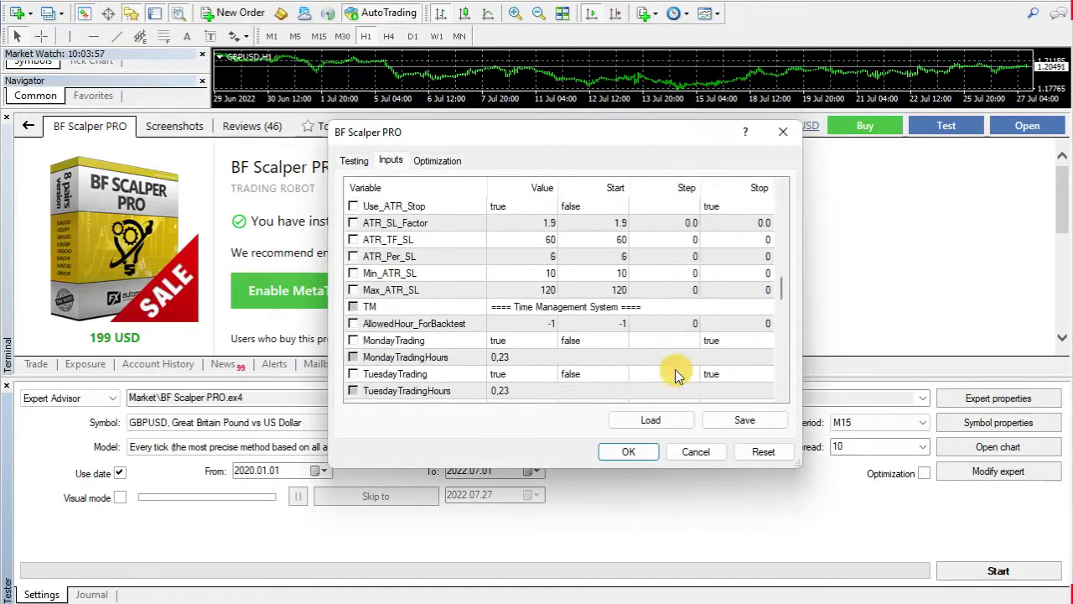
scroll(626, 309, "up", 10)
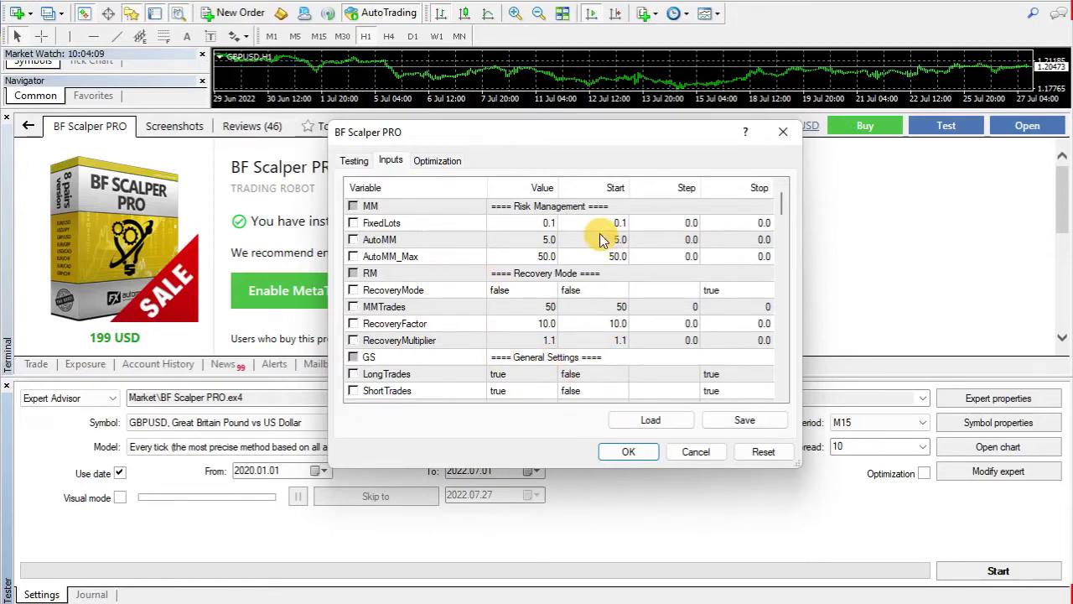
double_click(530, 240)
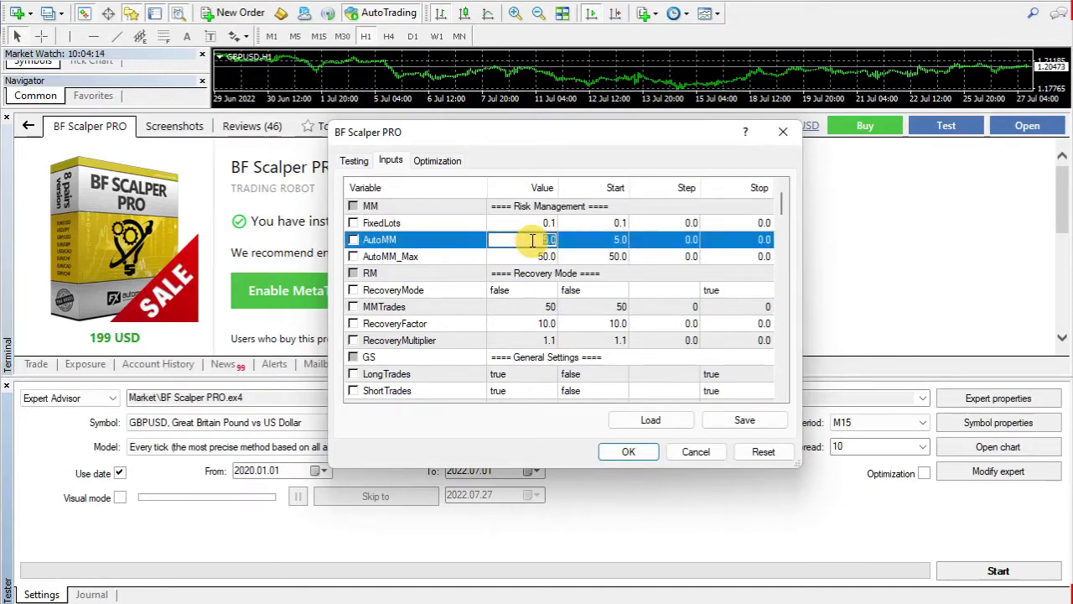
type("10")
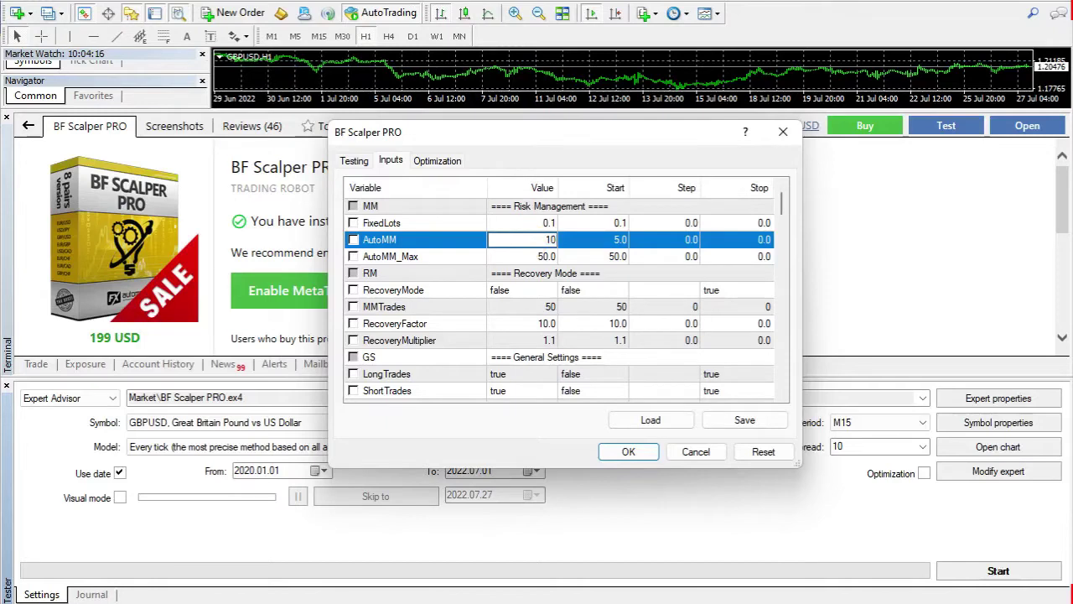
left_click(584, 240)
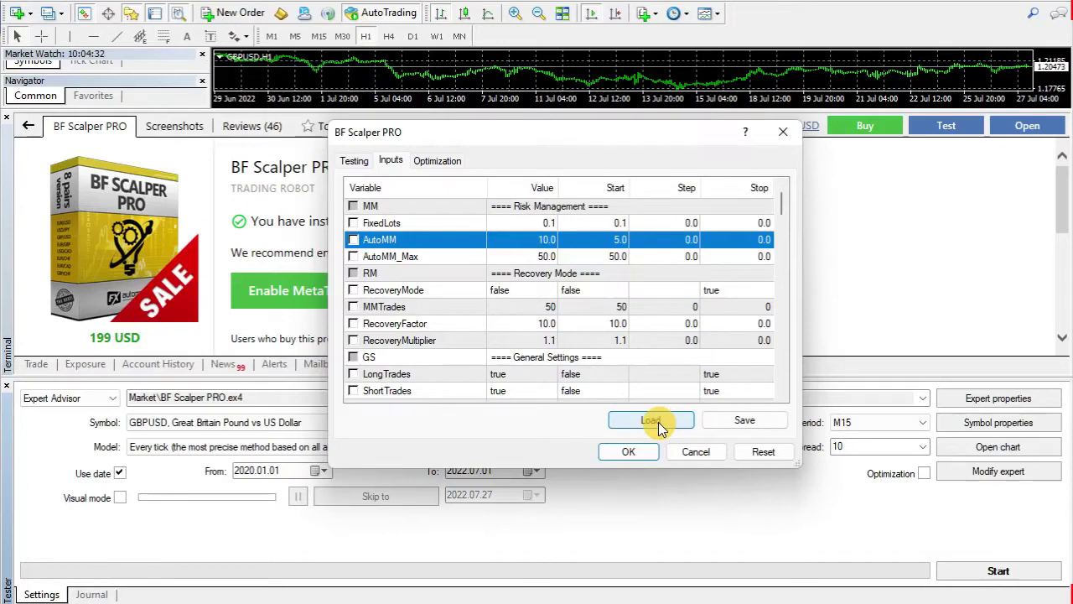
Step: Apply the input changes and start the GBPUSD M15 backtest
left_click(629, 452)
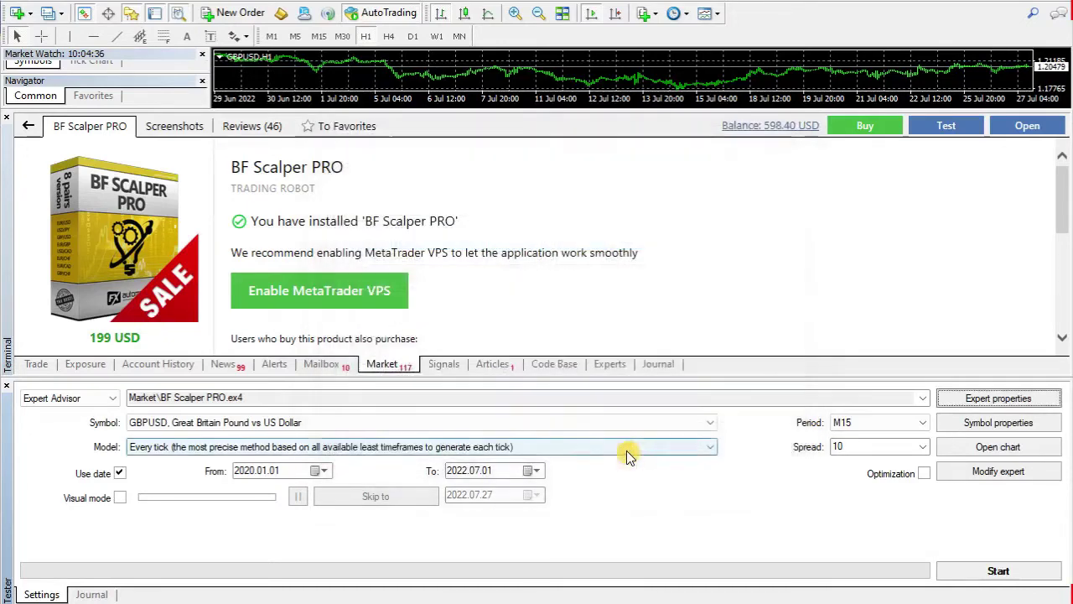
left_click(992, 574)
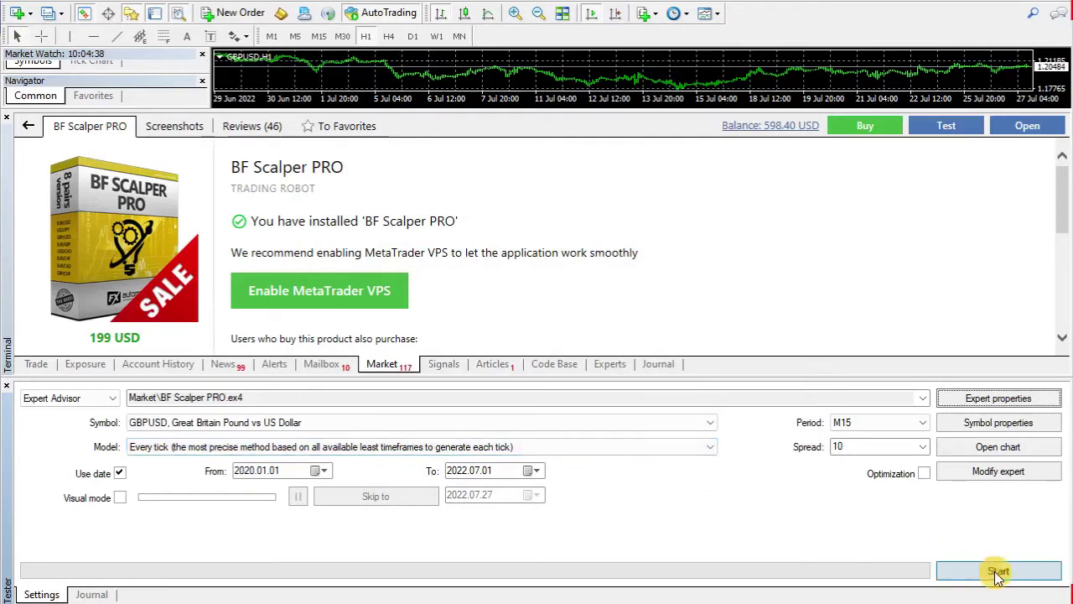